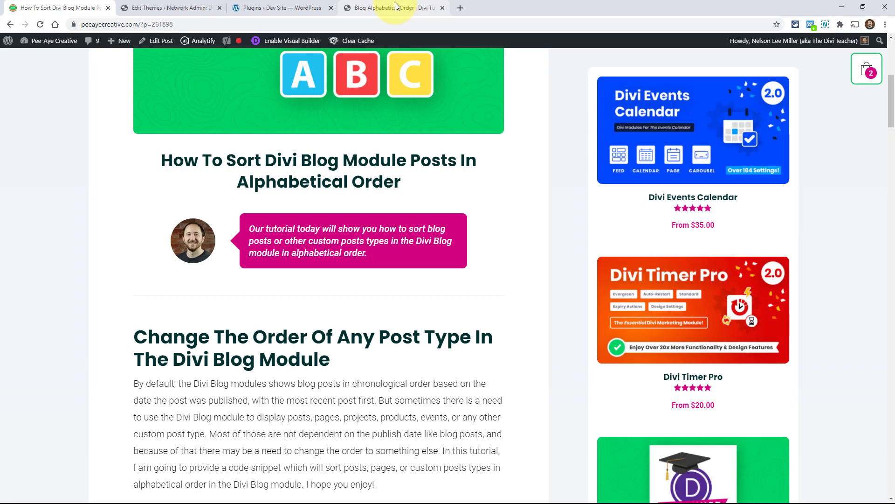
Review the 'Blog Alphabetical Order' demo page's newest-first post cards, then enable the Visual Builder.
left_click(396, 5)
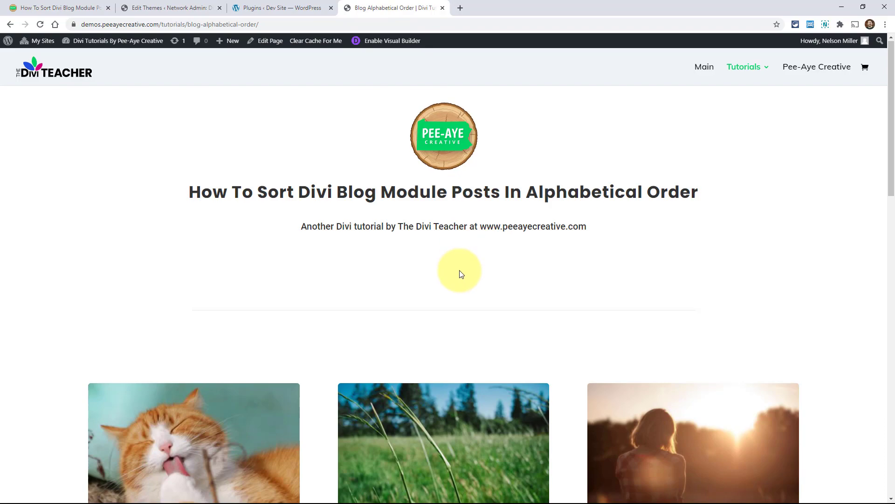
scroll(459, 273, "down", 7)
scroll(424, 271, "up", 5)
scroll(476, 214, "down", 6)
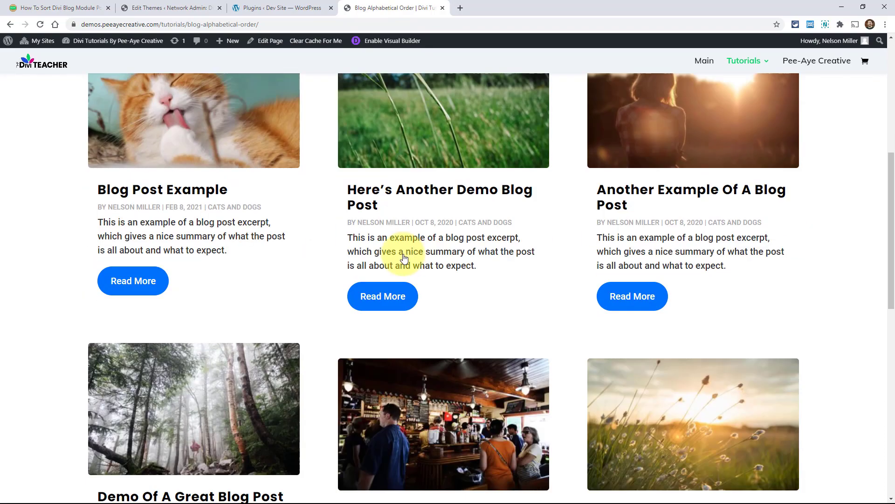
scroll(404, 258, "up", 3)
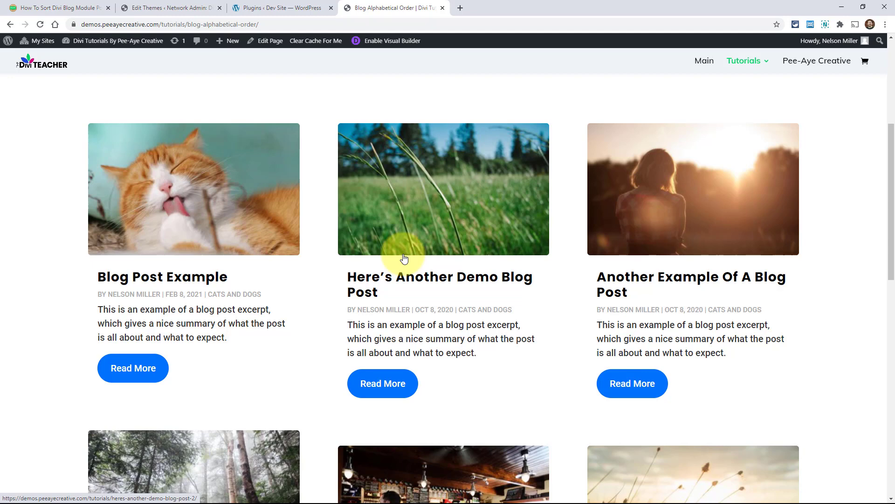
scroll(508, 289, "down", 1)
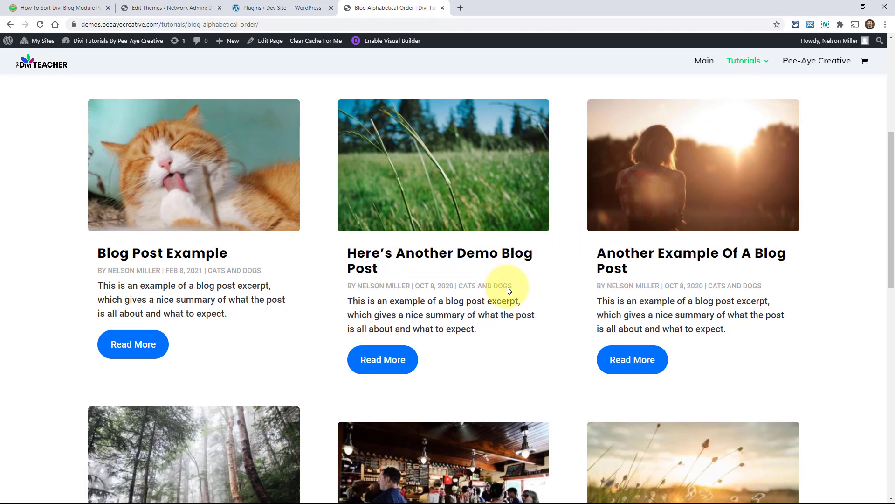
scroll(508, 289, "down", 5)
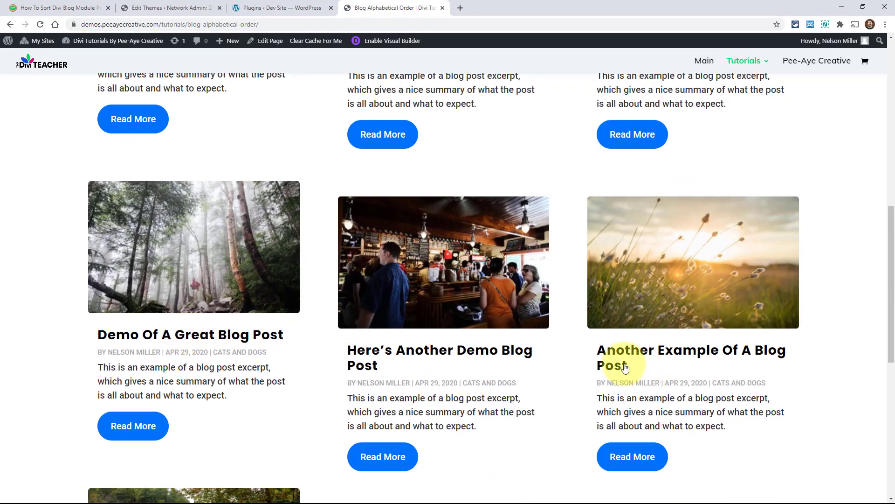
scroll(496, 357, "up", 5)
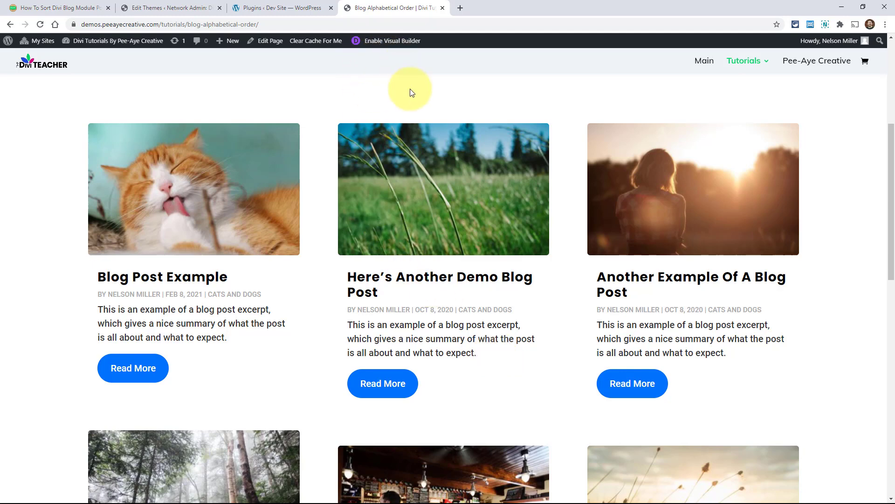
scroll(418, 133, "up", 5)
scroll(413, 157, "down", 2)
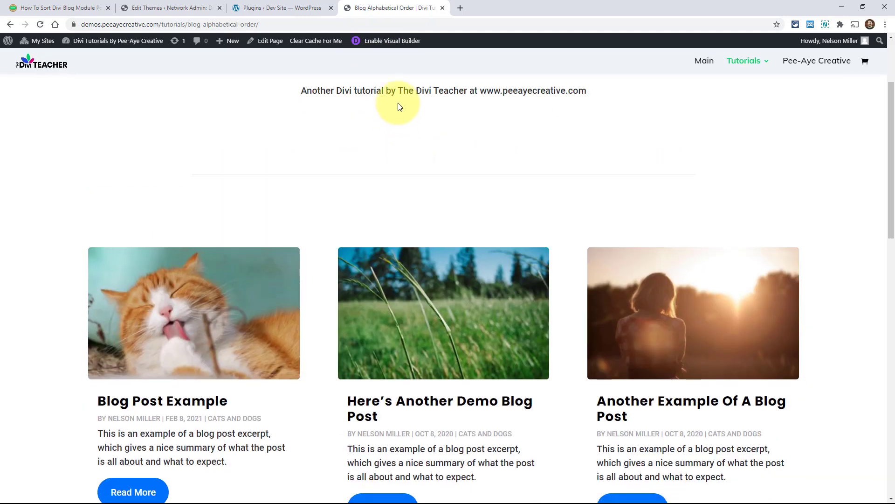
left_click(389, 42)
Check the Blog module's Post Type choices, leaving it on Posts, and close its settings.
mouse_move(413, 211)
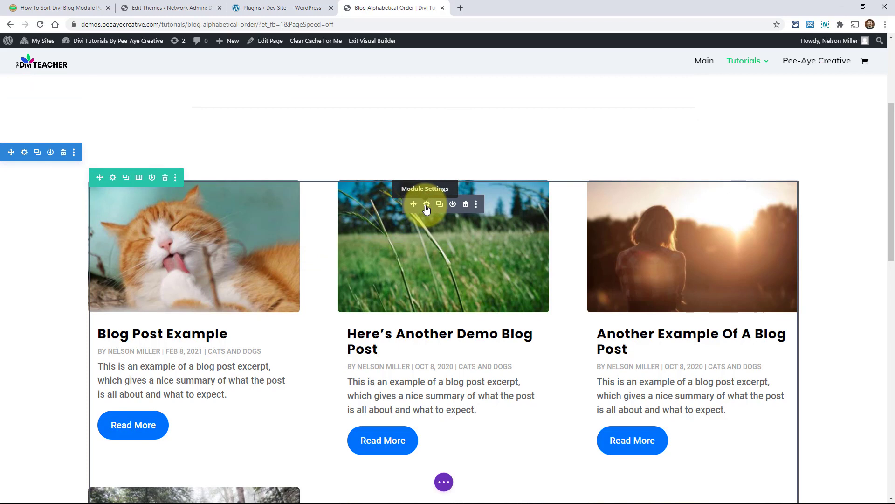
left_click(426, 205)
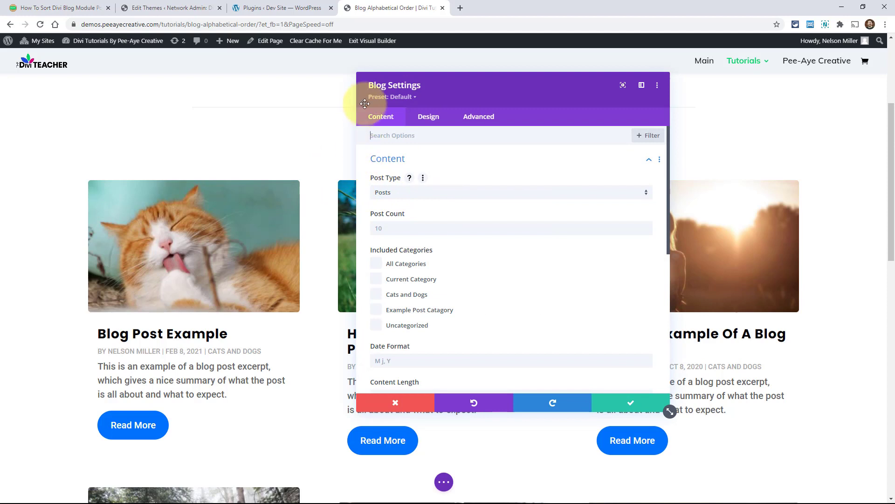
left_click_drag(671, 403, 605, 371)
left_click_drag(417, 103, 515, 112)
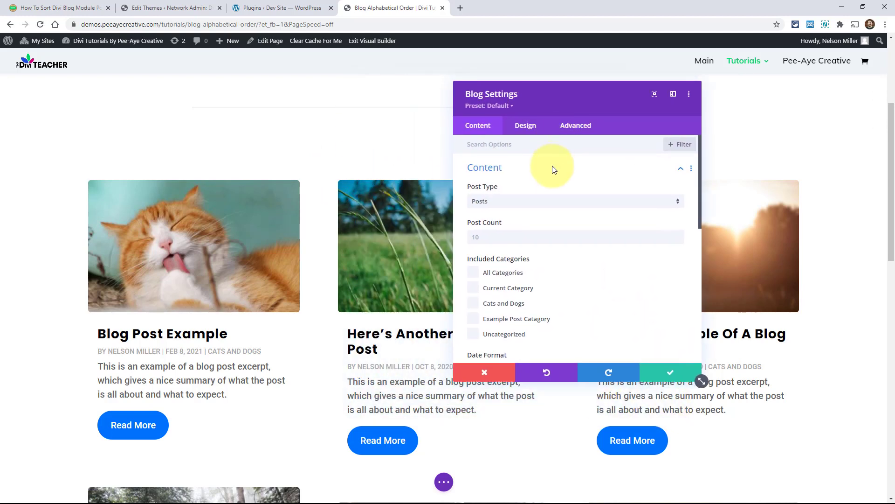
left_click(495, 207)
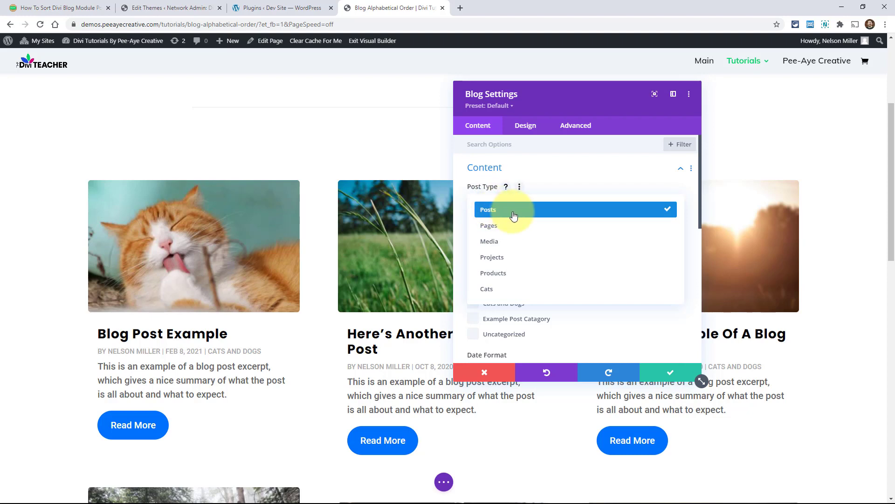
left_click(483, 372)
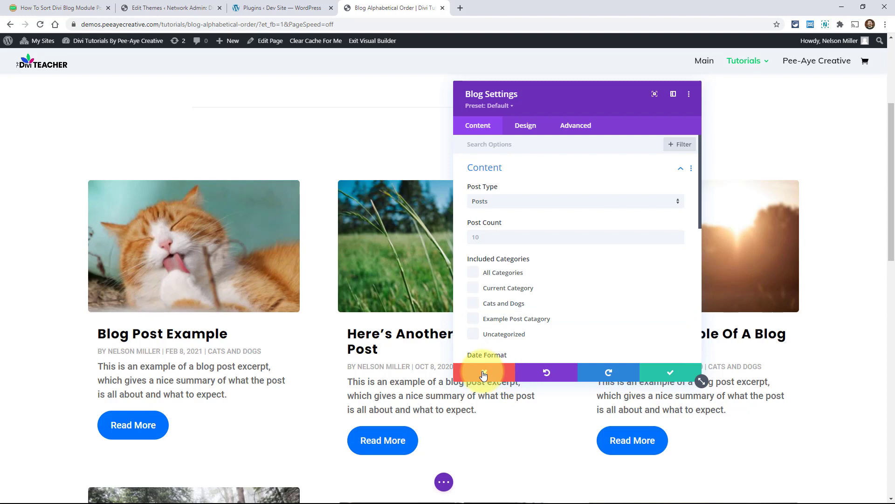
left_click(483, 372)
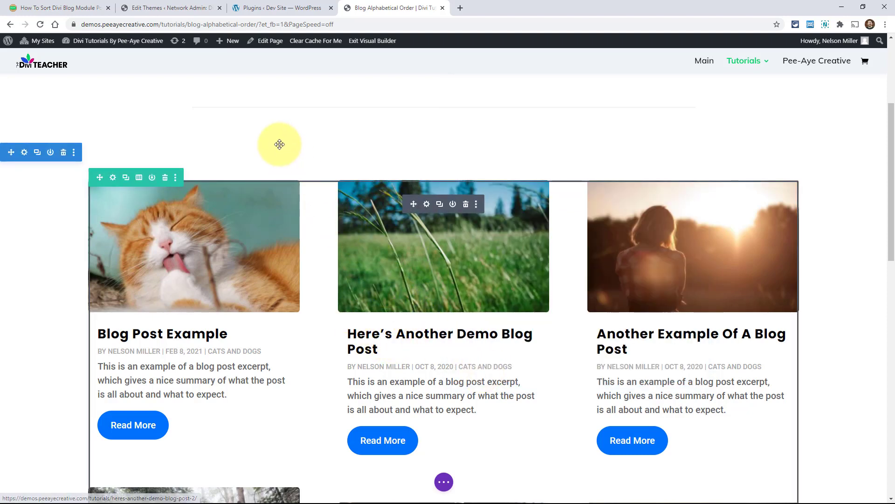
Save and exit the Visual Builder, then return to the tutorial article.
left_click(364, 42)
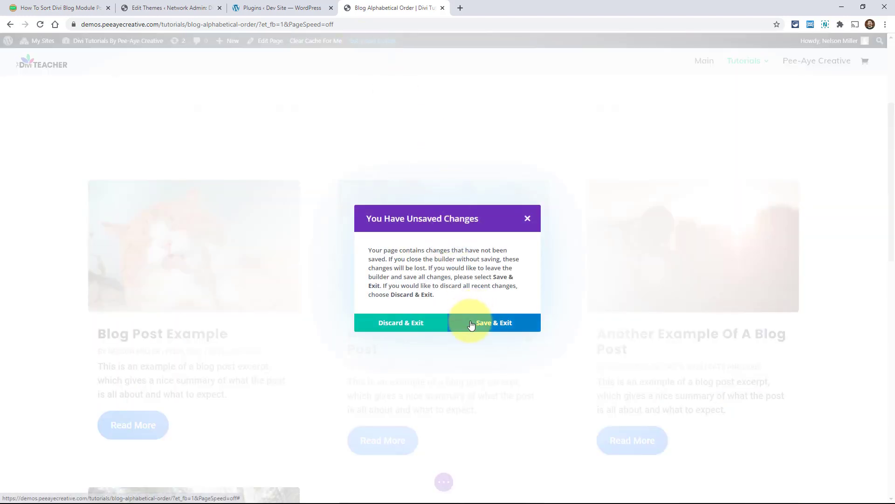
left_click(471, 324)
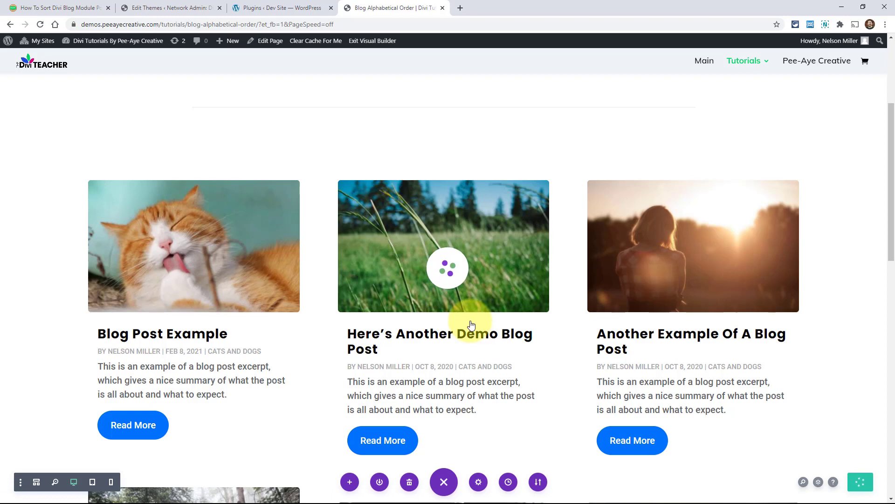
left_click(48, 10)
Scroll the tutorial article down to the 'Where To Place The Code' functions.php snippet.
scroll(300, 266, "down", 2)
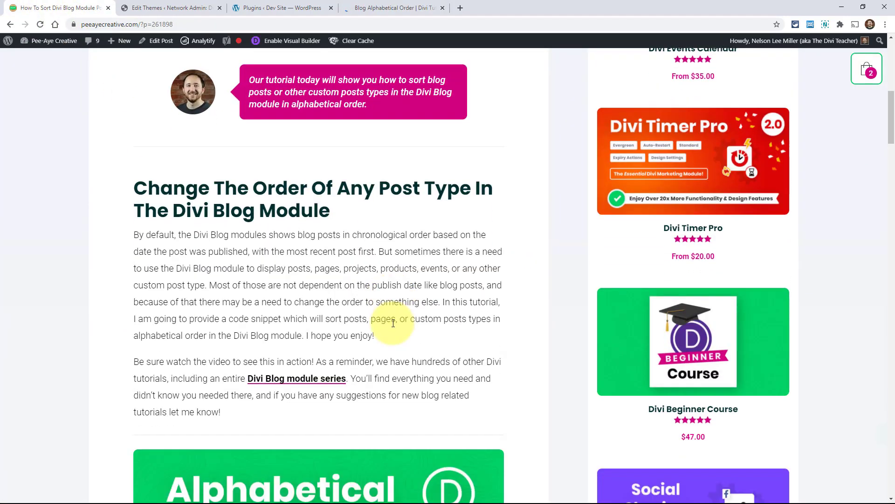
scroll(510, 334, "down", 5)
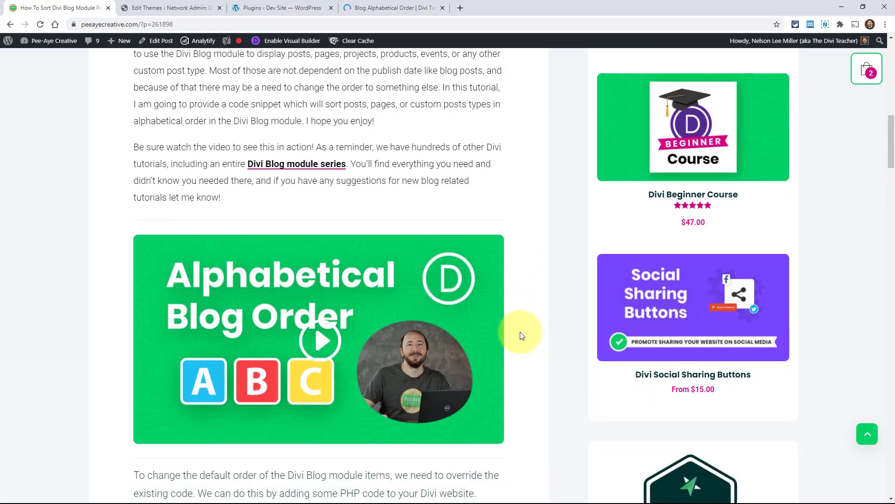
scroll(521, 336, "down", 3)
scroll(520, 335, "up", 4)
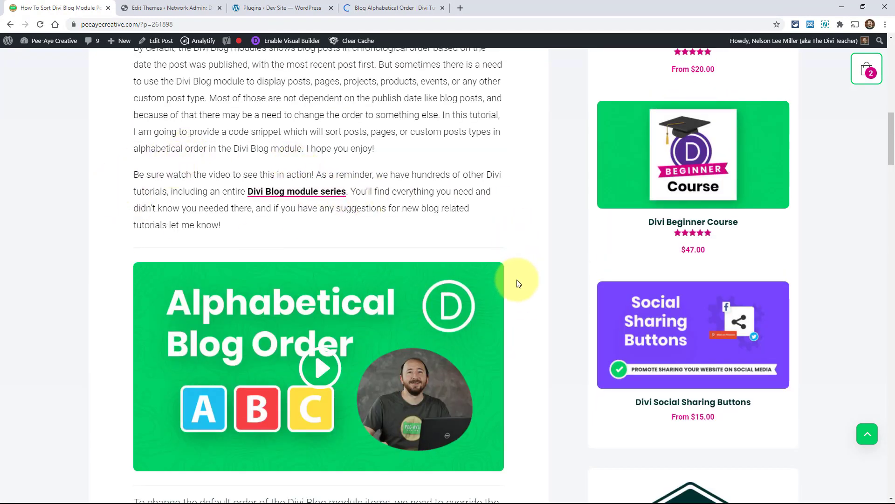
scroll(532, 363, "down", 2)
scroll(534, 365, "down", 5)
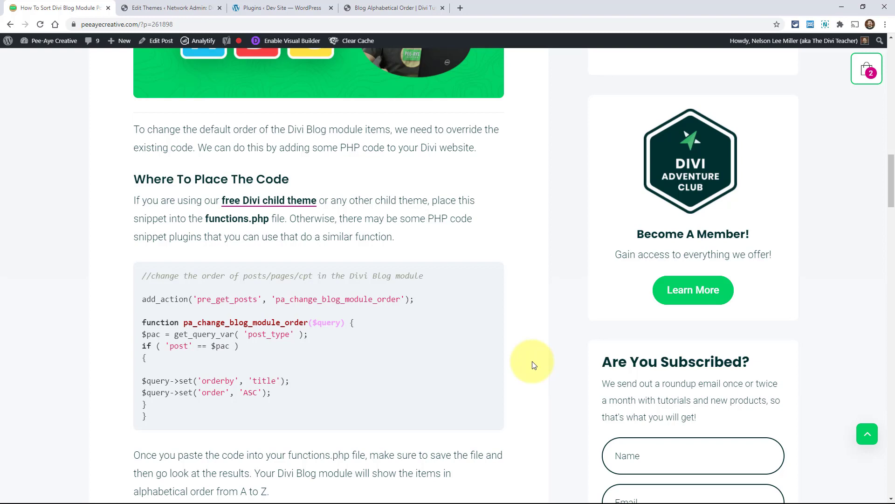
scroll(534, 365, "down", 1)
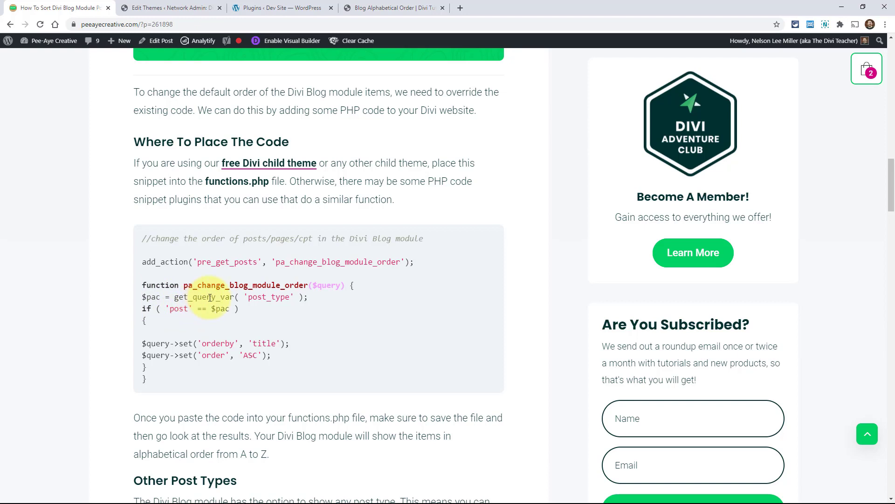
Highlight post_type and the 'post' check in the snippet's if condition.
left_click_drag(249, 297, 291, 297)
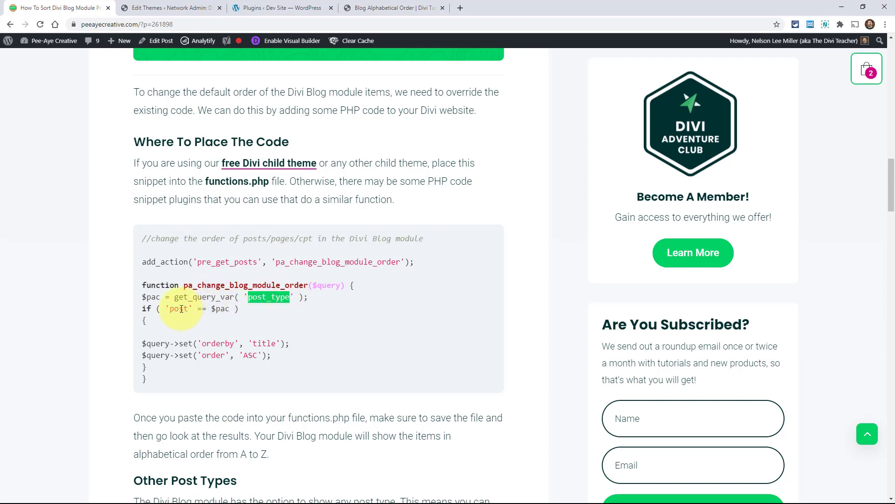
left_click_drag(170, 309, 188, 308)
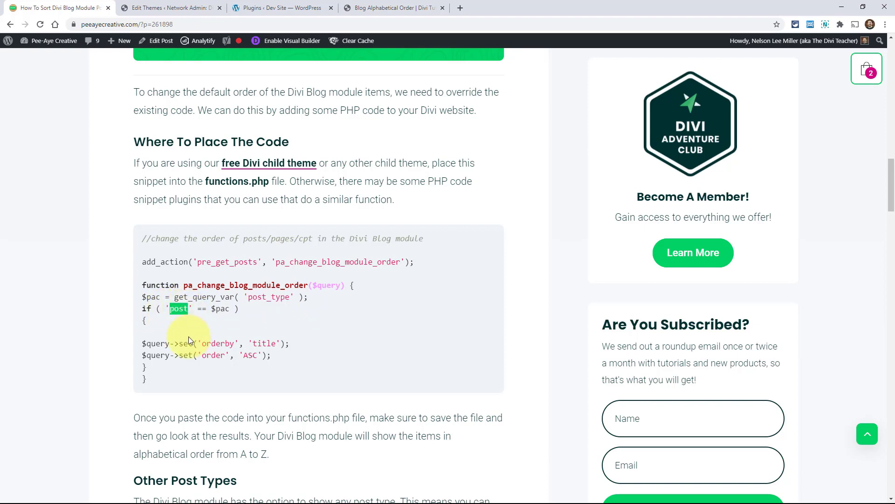
left_click(178, 312)
mouse_move(180, 311)
left_mouse_down()
mouse_move(188, 312)
mouse_move(173, 311)
mouse_move(188, 312)
left_mouse_up()
Highlight orderby 'title' and order 'ASC', then select and copy the whole snippet.
left_click_drag(202, 343, 277, 343)
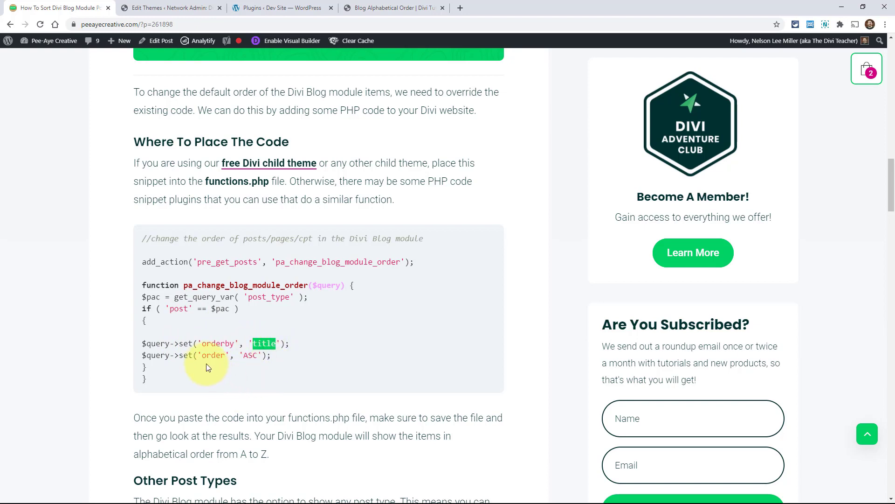
left_click_drag(202, 356, 261, 355)
left_click(246, 360)
left_click_drag(253, 344, 276, 345)
left_click_drag(149, 379, 141, 245)
key("ctrl+c")
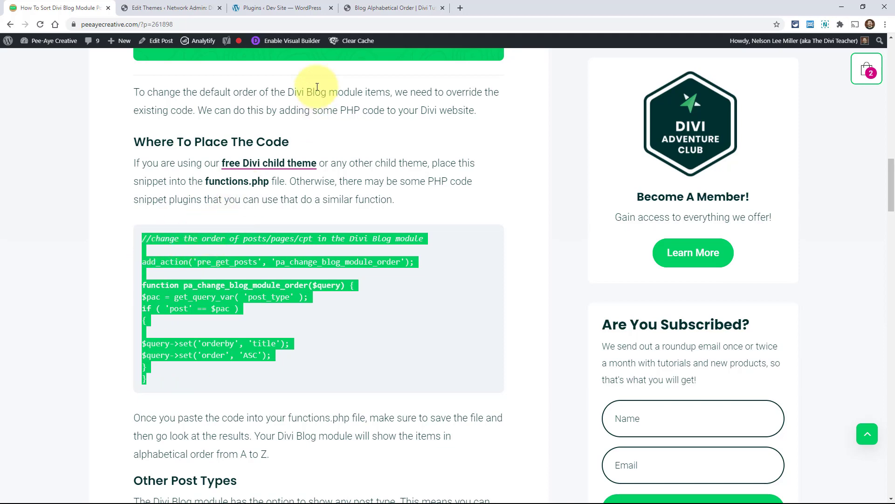
left_click(280, 8)
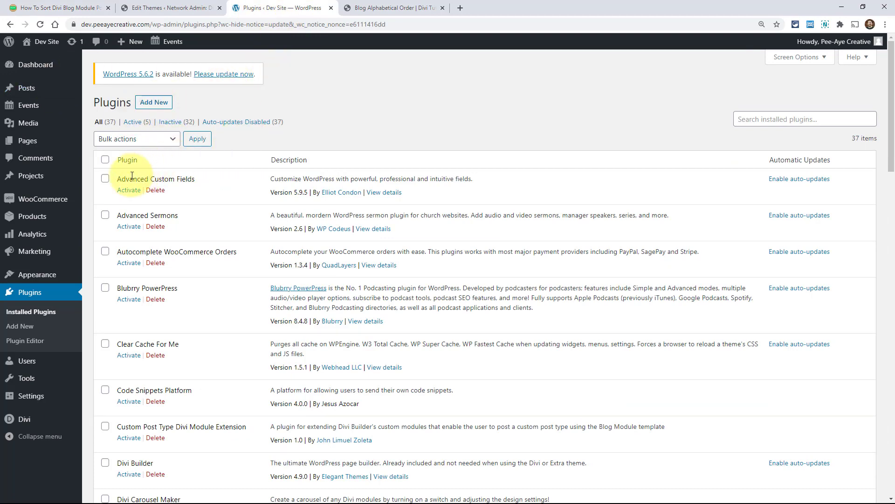
Open functions.php of 'Free Child Theme By Pee-Aye Creative' in the Theme Editor.
mouse_move(42, 275)
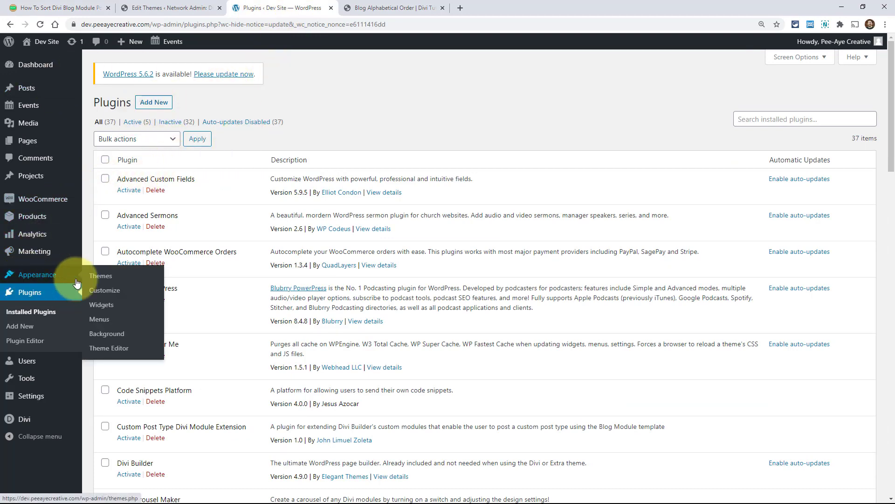
left_click(103, 350)
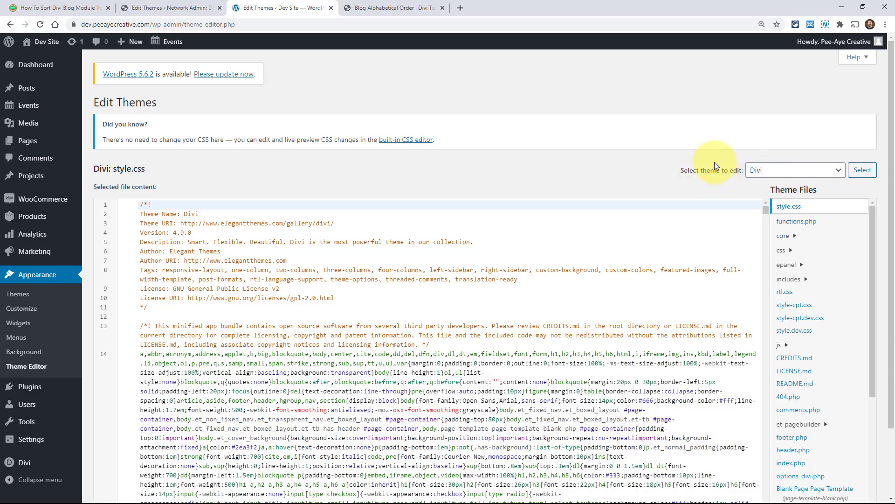
left_click(777, 172)
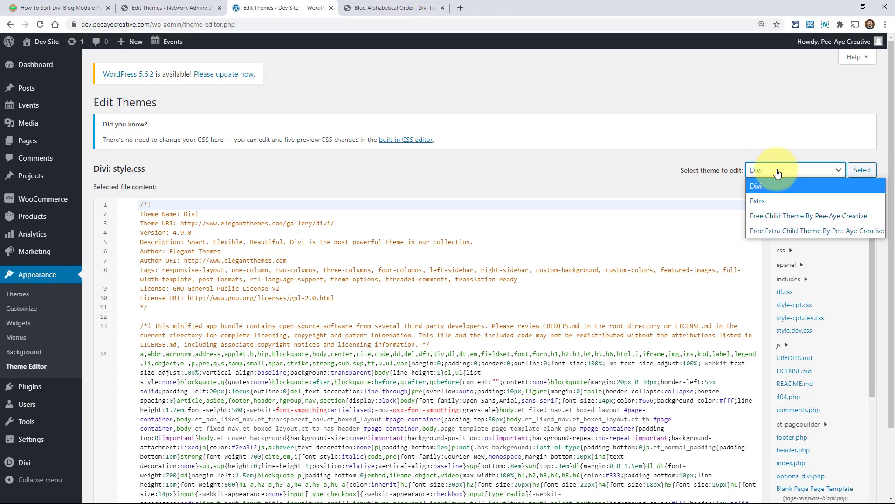
left_click(782, 216)
left_click(863, 171)
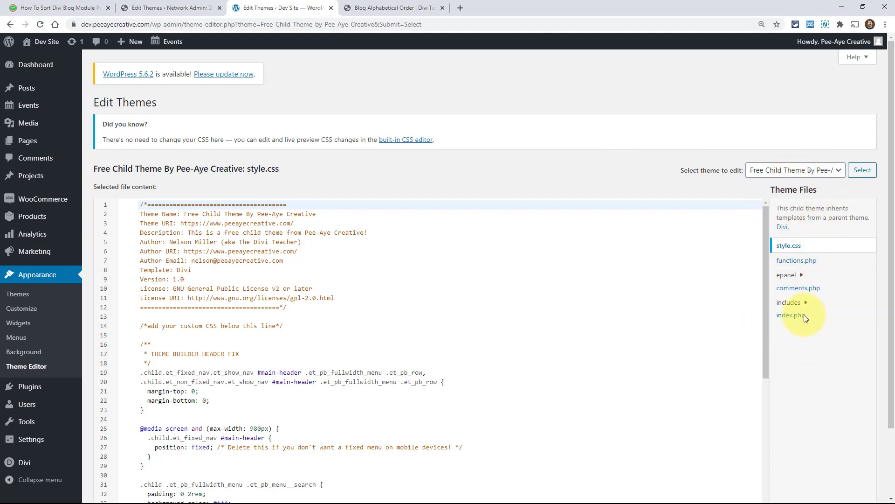
left_click(794, 262)
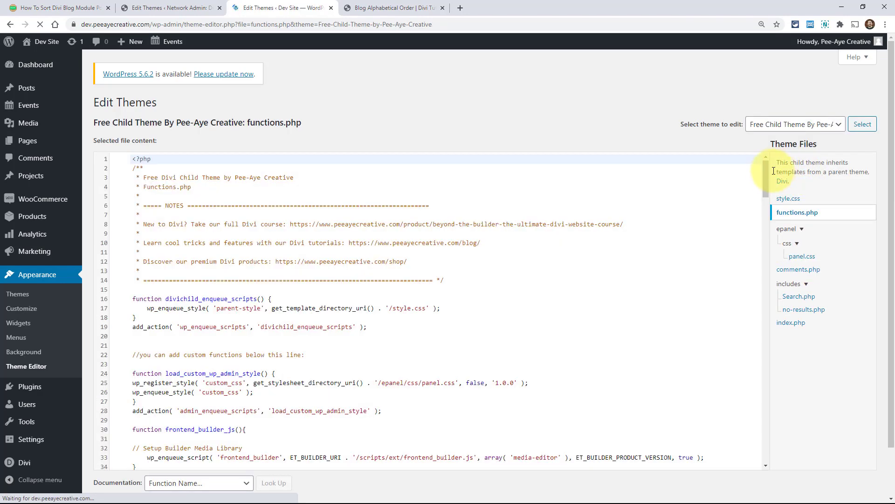
Paste the alphabetical-order snippet at line 266 of functions.php and update the file.
left_click_drag(766, 174, 765, 466)
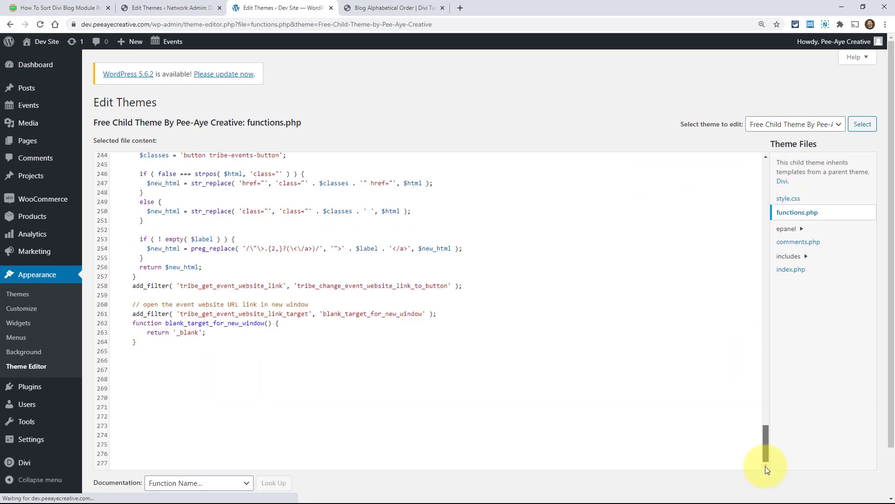
left_click(168, 358)
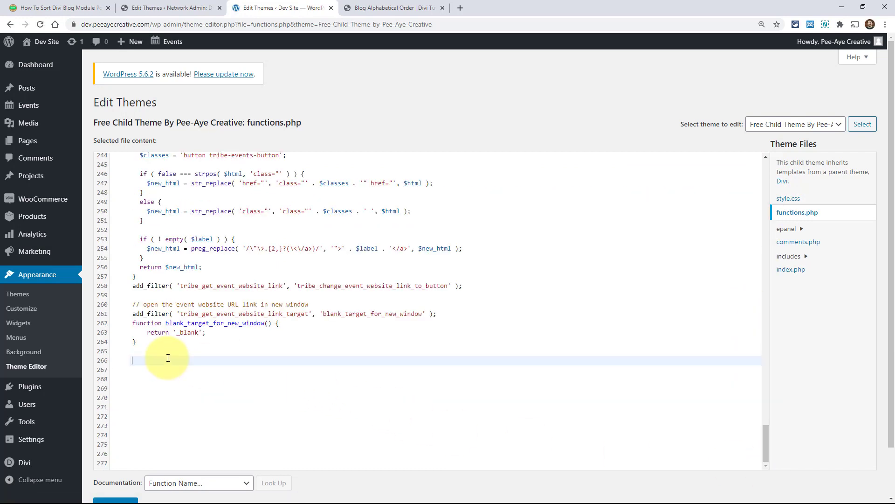
key("ctrl+v")
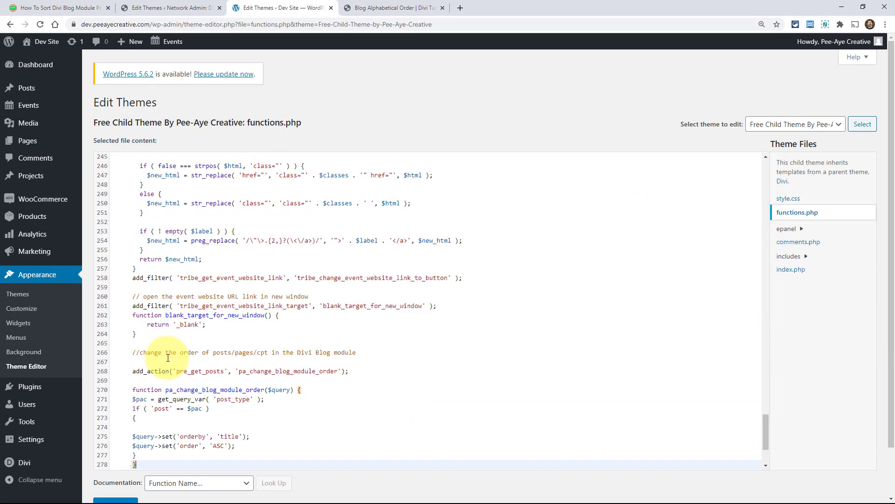
scroll(182, 360, "down", 3)
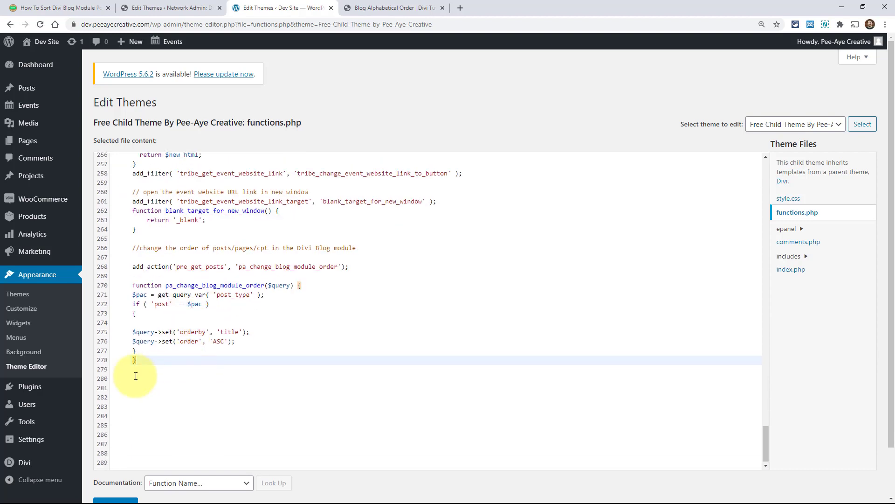
scroll(126, 457, "down", 2)
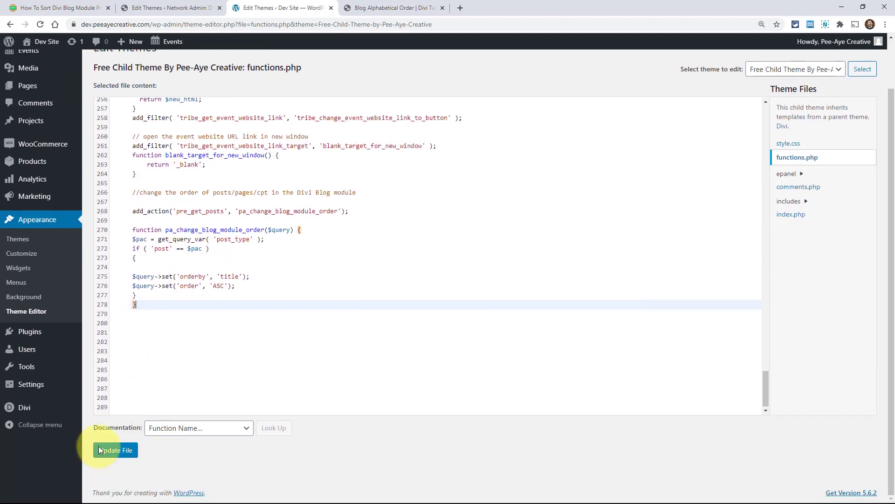
left_click(116, 452)
left_click_drag(140, 306, 117, 196)
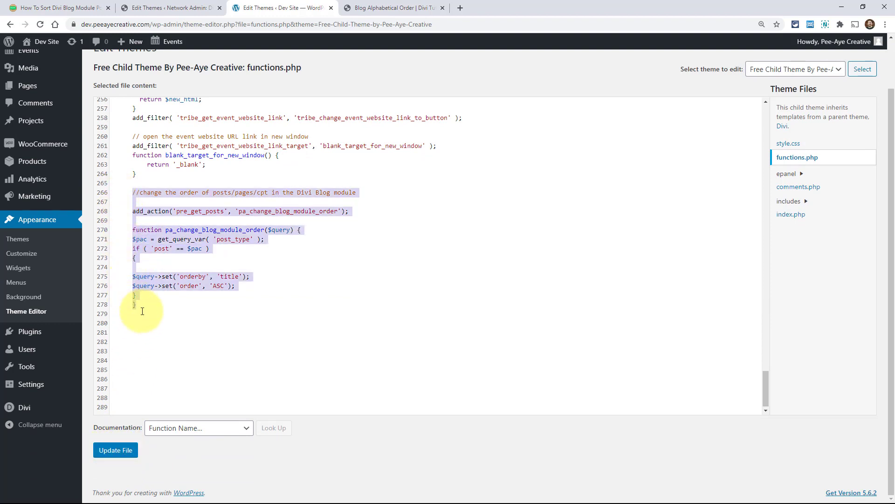
left_click(112, 456)
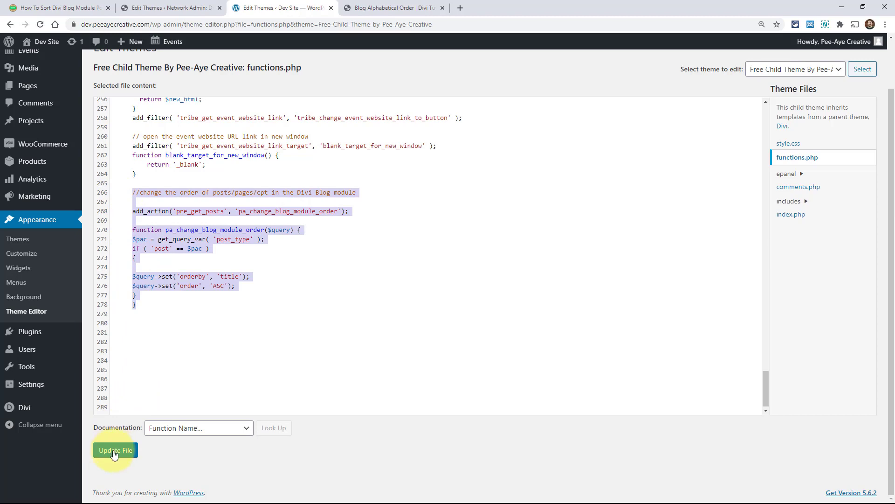
Return to the demo blog page, reload it, and scroll down to the post cards.
key("ctrl+Tab")
key("F5")
scroll(490, 218, "down", 3)
scroll(489, 218, "down", 2)
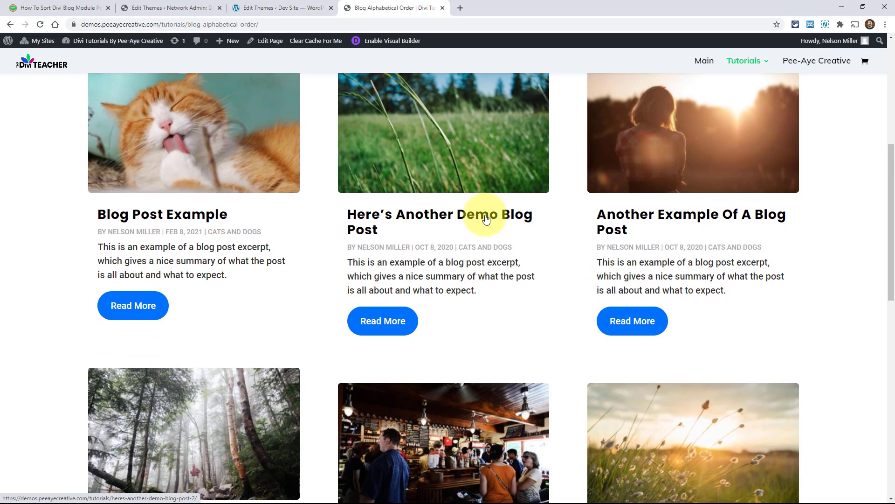
Reload the demo page and scroll through the post cards to check their title order.
scroll(90, 148, "up", 2)
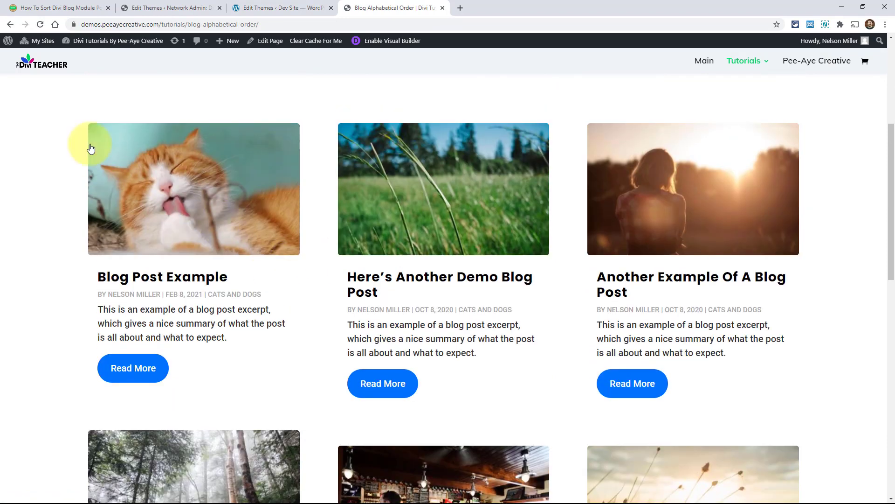
left_click(40, 25)
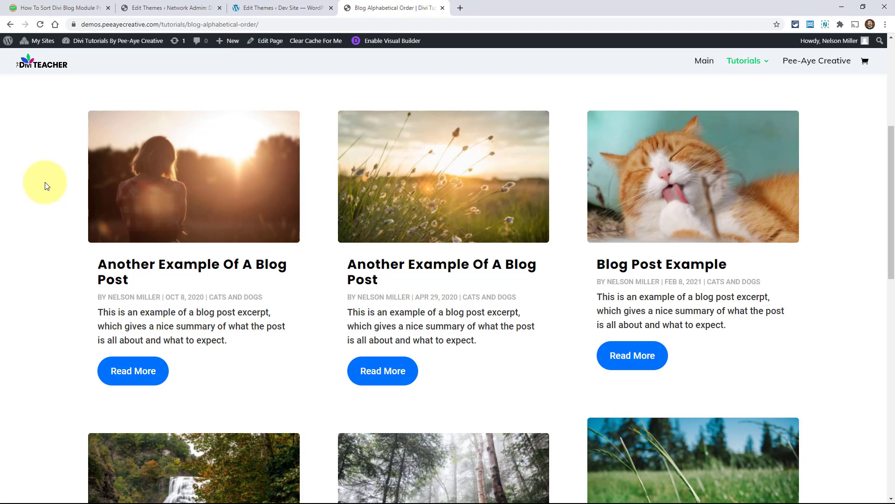
scroll(46, 186, "down", 5)
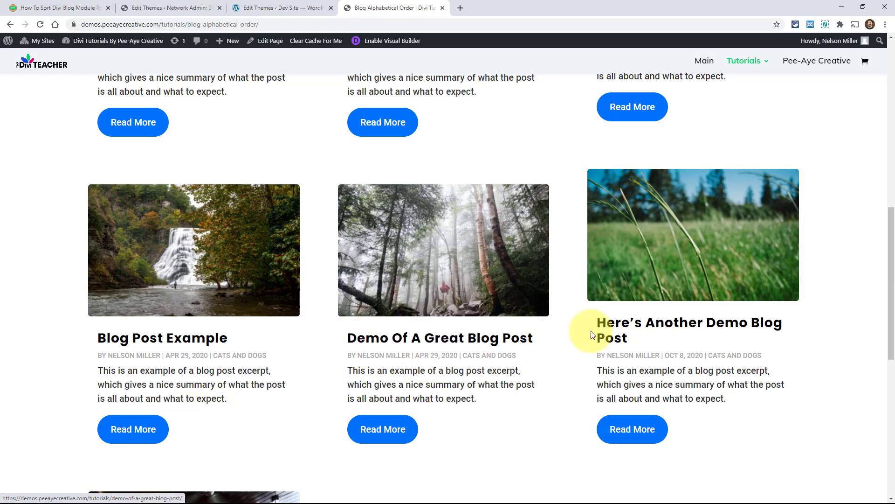
scroll(600, 334, "down", 5)
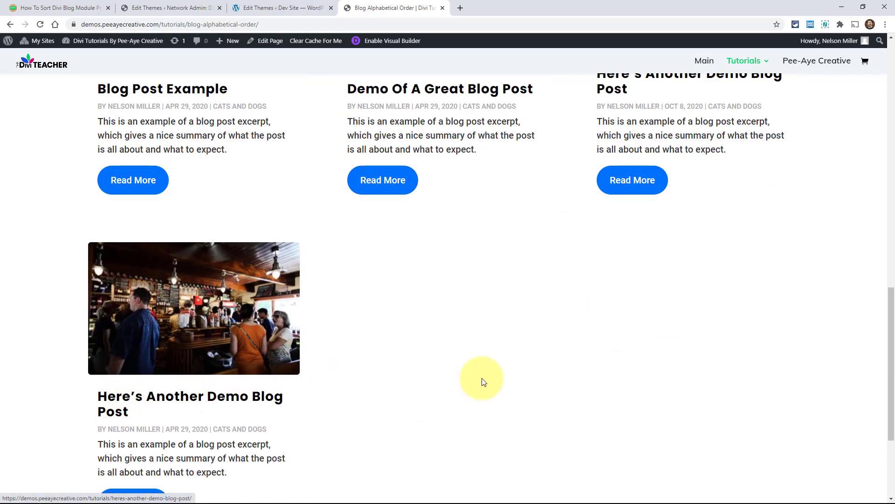
scroll(481, 380, "up", 9)
scroll(482, 380, "up", 5)
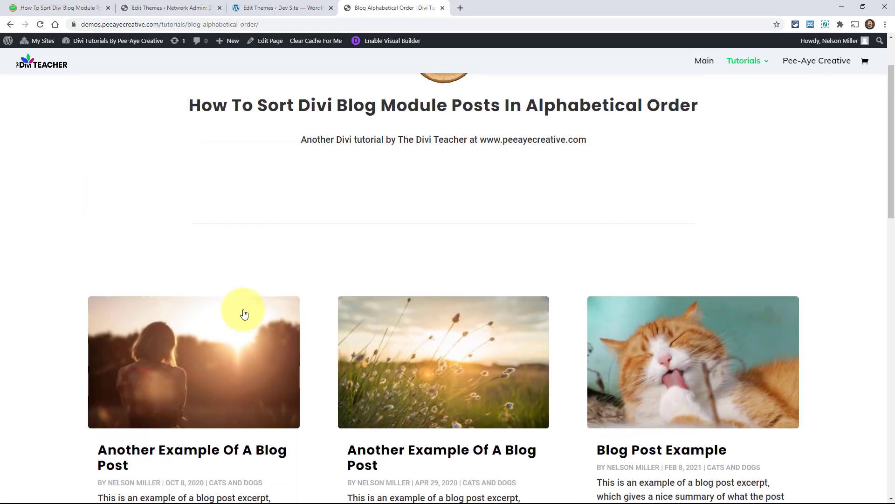
scroll(244, 312, "down", 5)
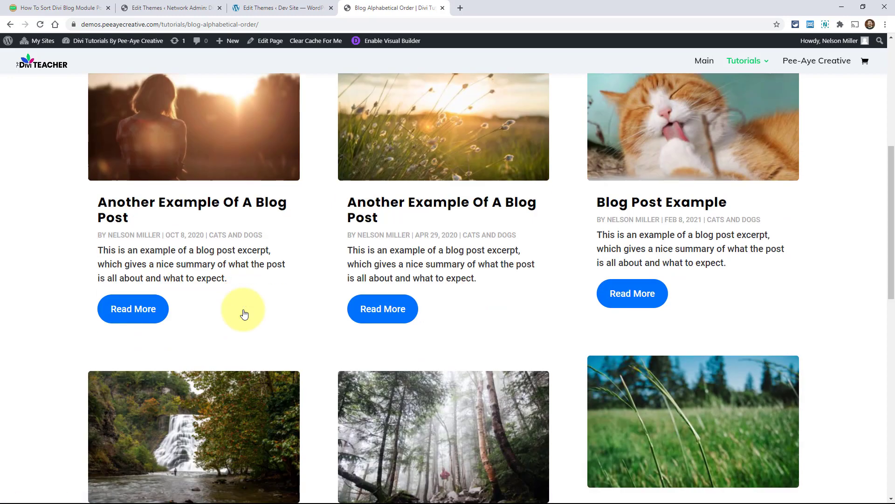
scroll(266, 304, "up", 3)
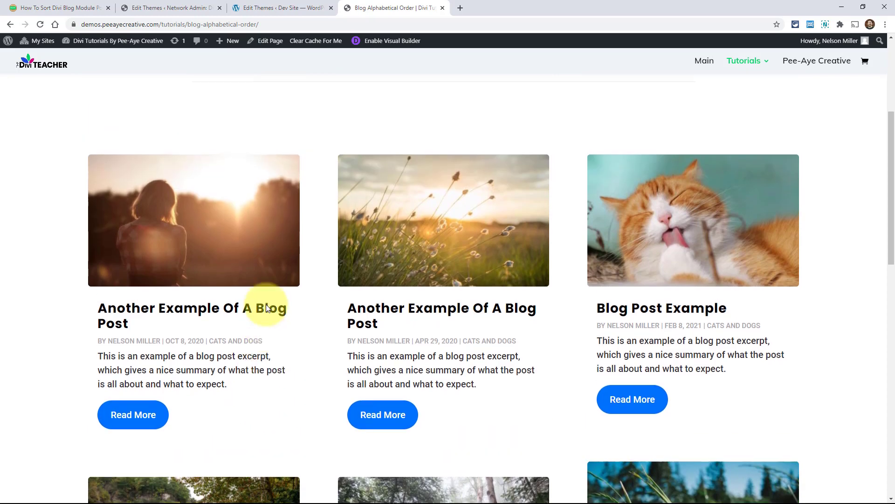
scroll(357, 293, "down", 2)
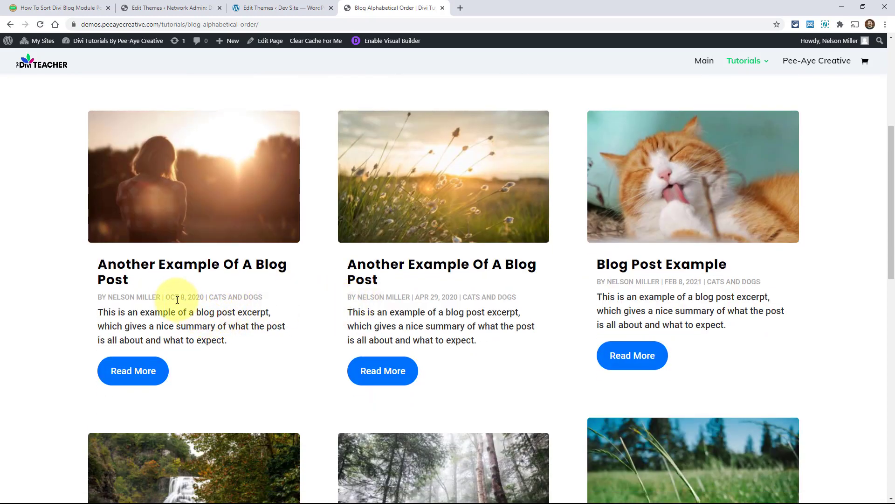
Highlight the post dates OCT 8 2020, APR 29 2020 and FEB 8 2021, showing non-date order.
left_click_drag(166, 296, 205, 303)
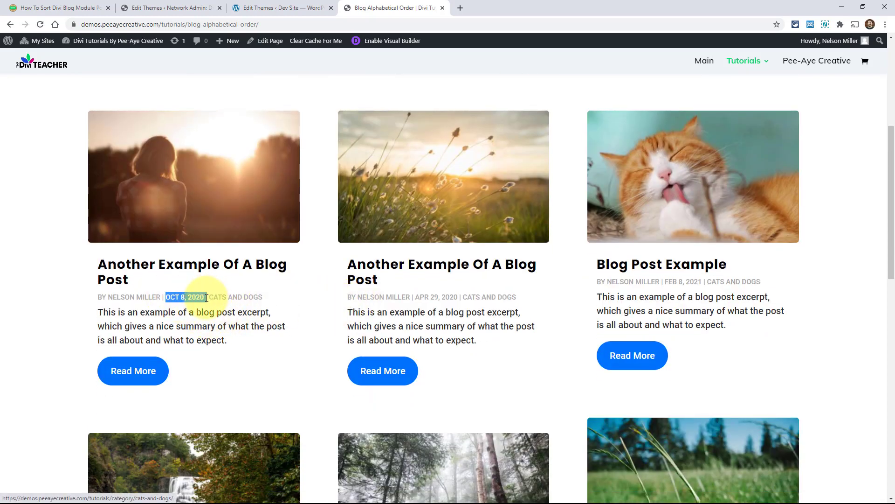
left_click_drag(416, 297, 457, 297)
left_click_drag(665, 282, 704, 282)
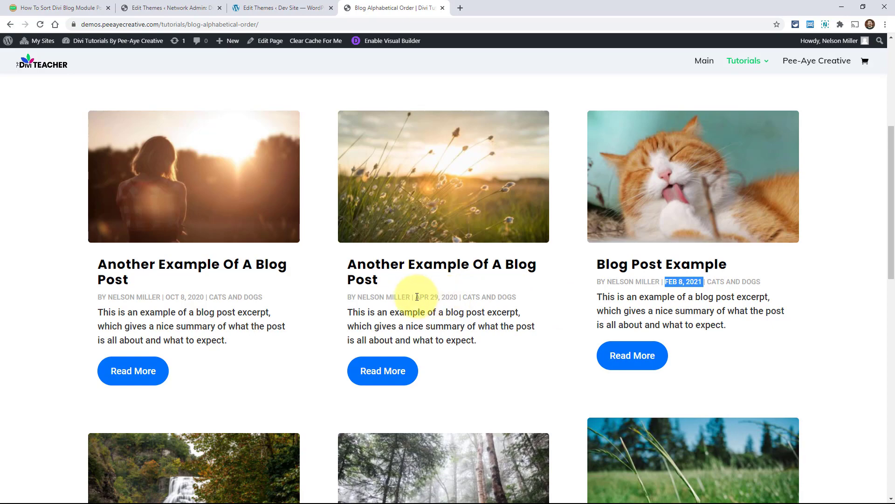
scroll(344, 304, "down", 5)
scroll(340, 310, "up", 5)
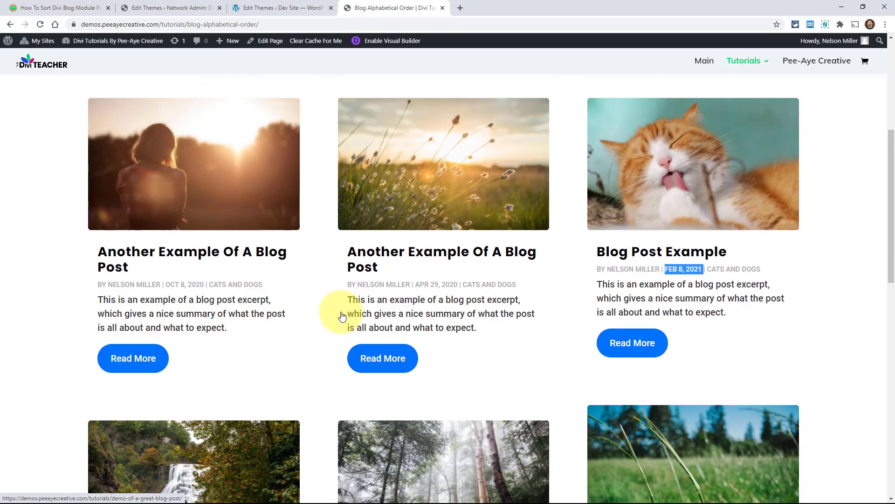
scroll(343, 315, "up", 2)
scroll(280, 177, "up", 1)
scroll(344, 209, "down", 3)
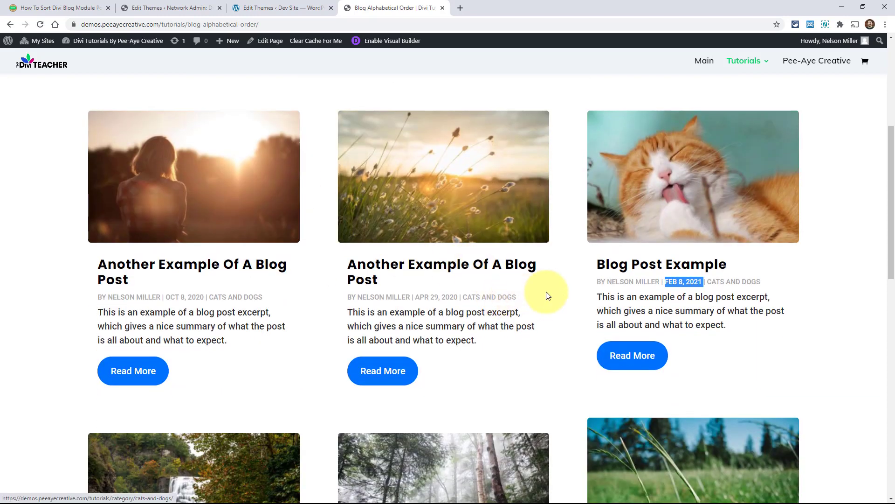
left_click(843, 165)
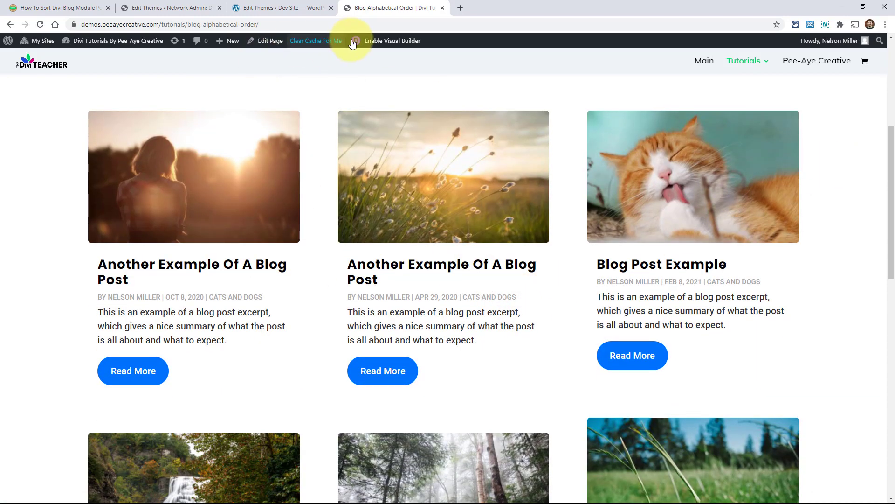
Set the Blog module's Post Type to Pages in the Visual Builder and confirm.
left_click(400, 44)
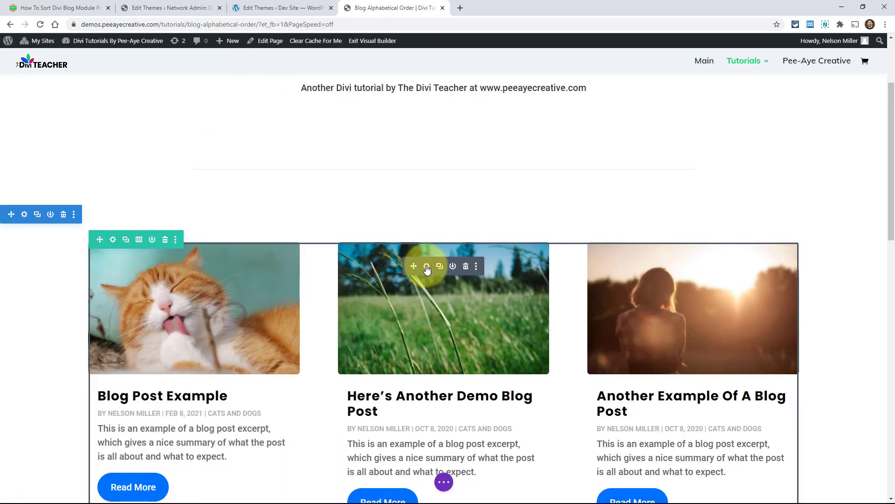
left_click(449, 255)
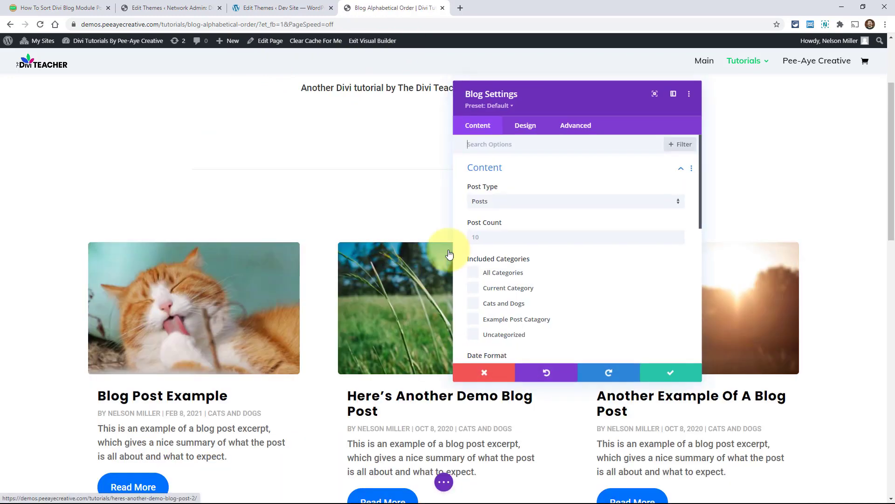
left_click(485, 201)
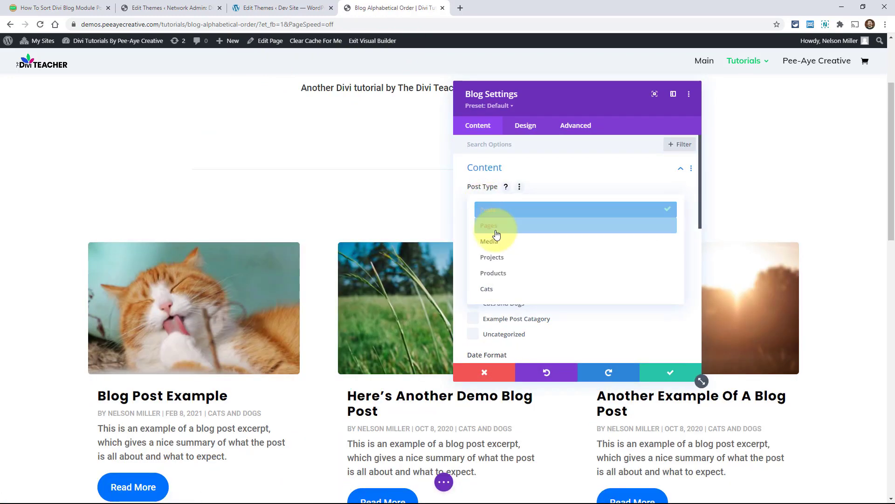
left_click(496, 233)
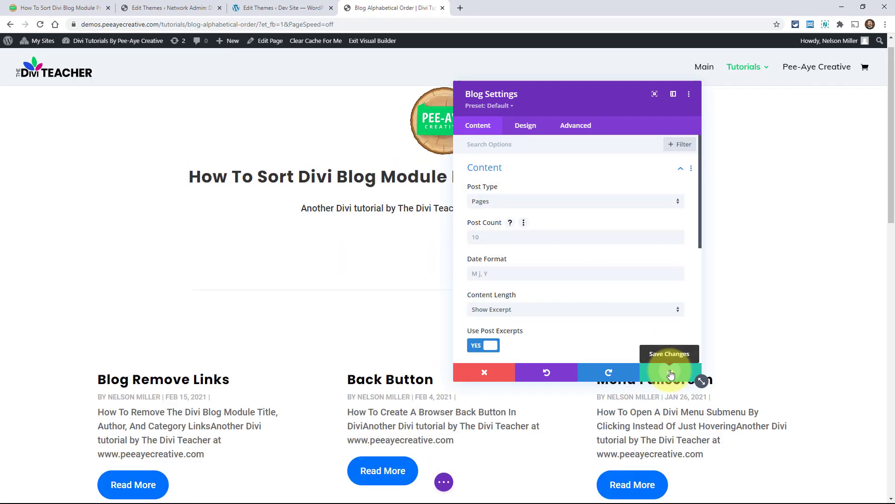
left_click(670, 373)
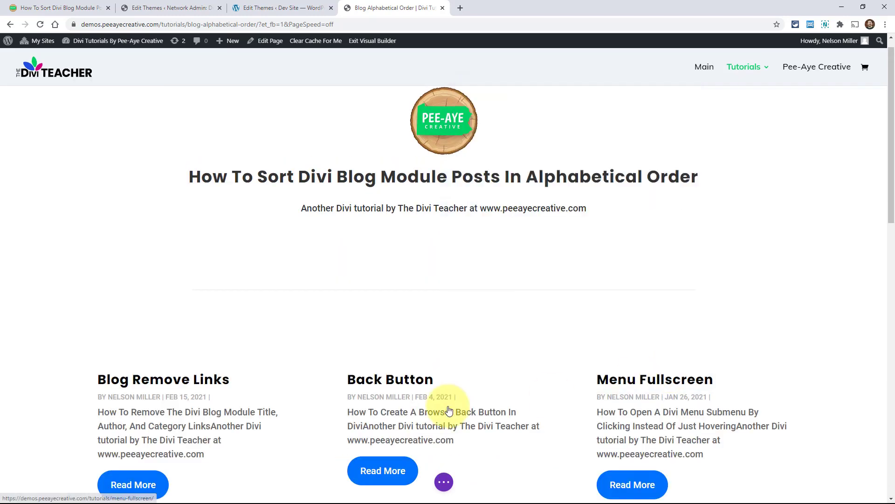
Save the page and exit the Visual Builder to the live view.
left_click(444, 483)
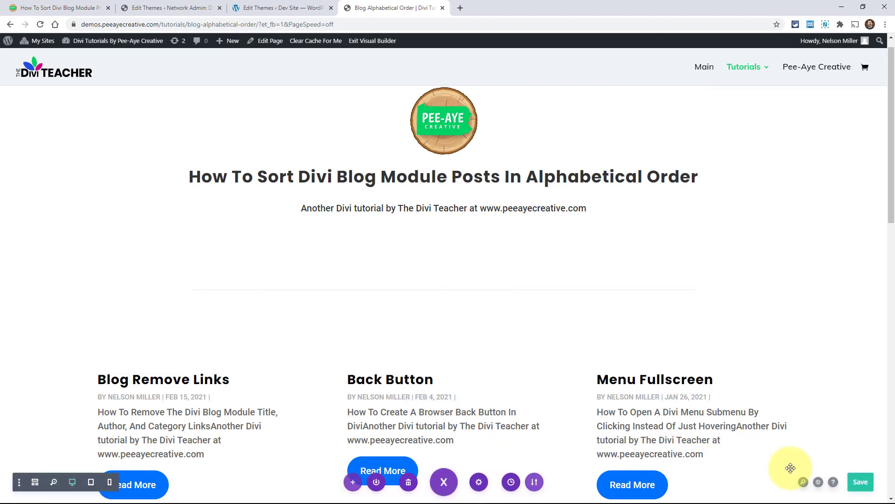
left_click(859, 483)
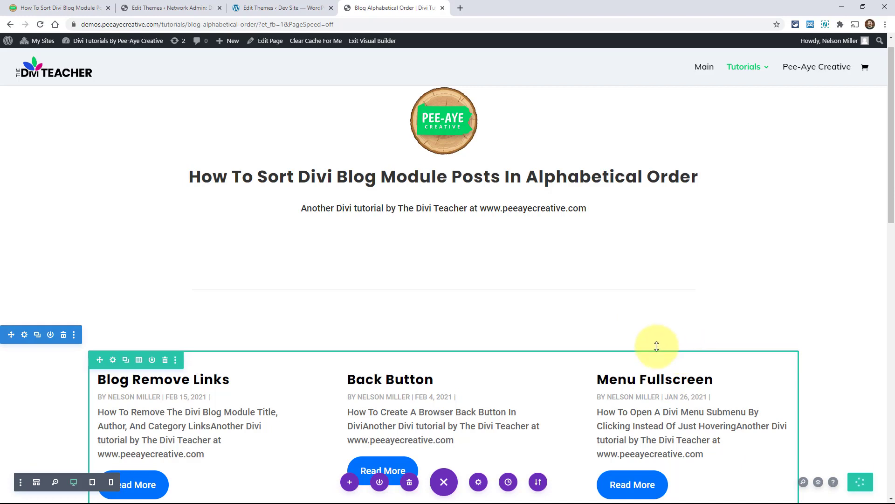
left_click(369, 41)
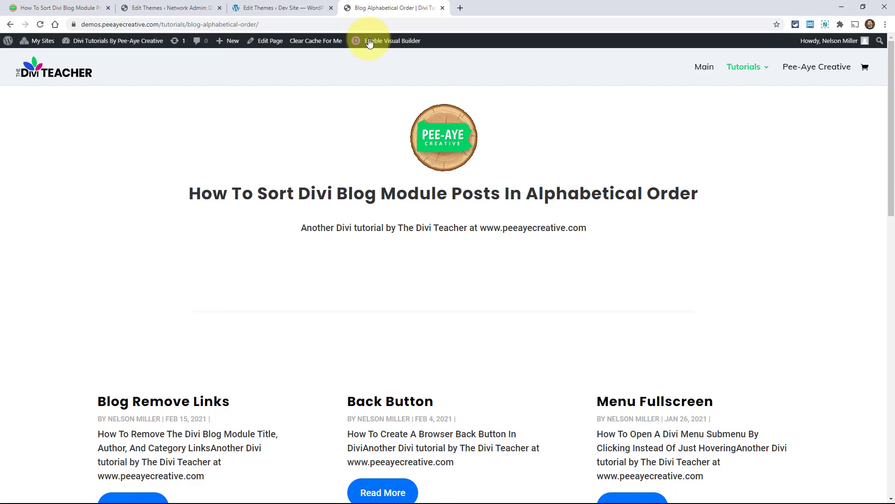
scroll(298, 229, "down", 4)
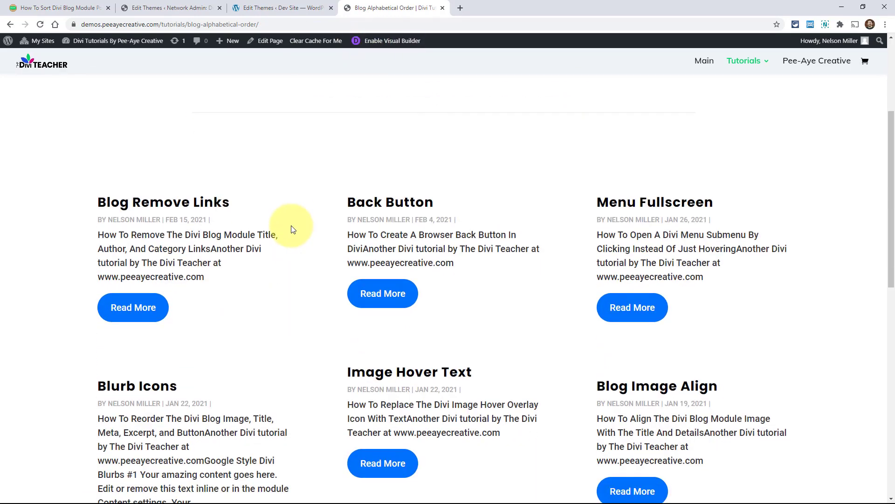
scroll(292, 230, "down", 8)
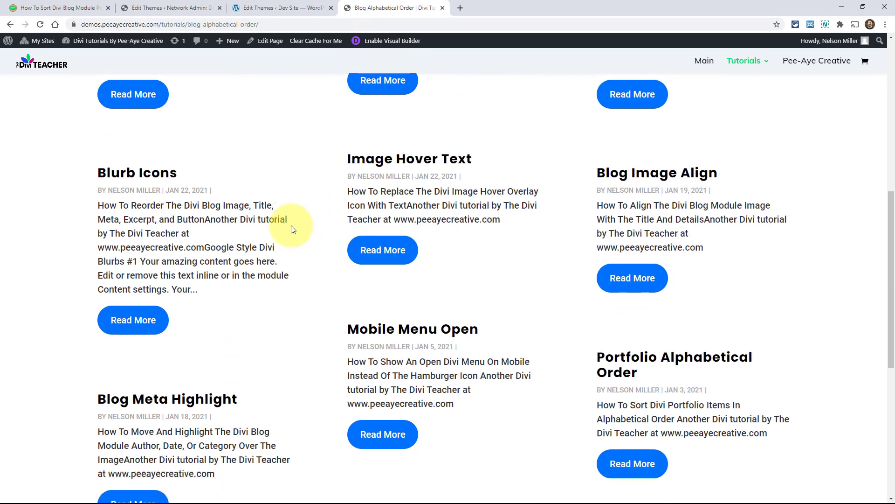
scroll(293, 230, "up", 8)
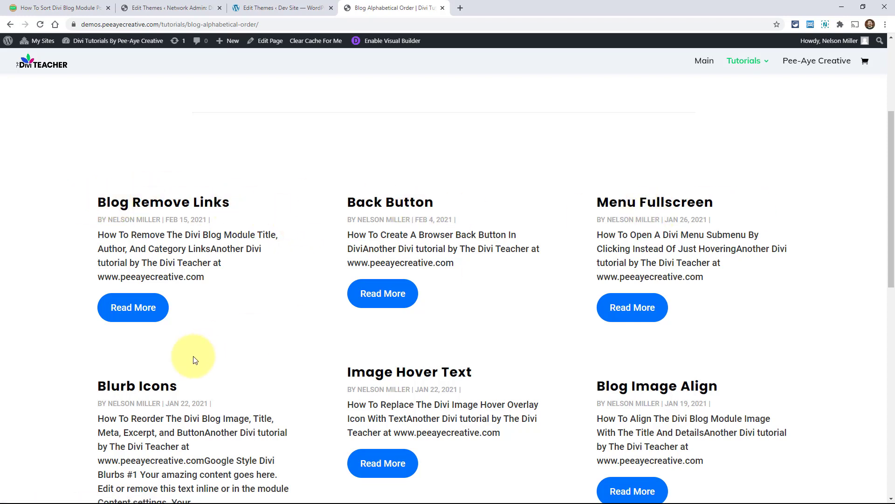
scroll(281, 367, "down", 5)
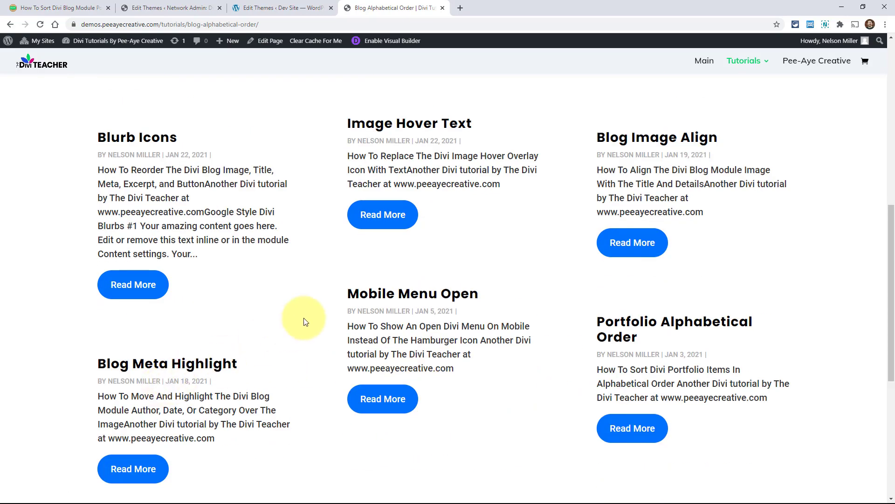
scroll(536, 336, "down", 4)
scroll(303, 352, "up", 10)
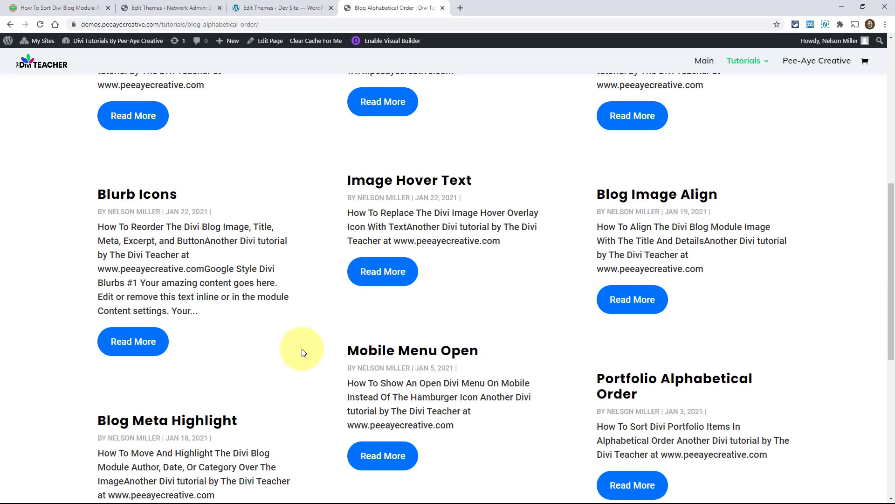
scroll(463, 289, "down", 1)
scroll(469, 301, "down", 1)
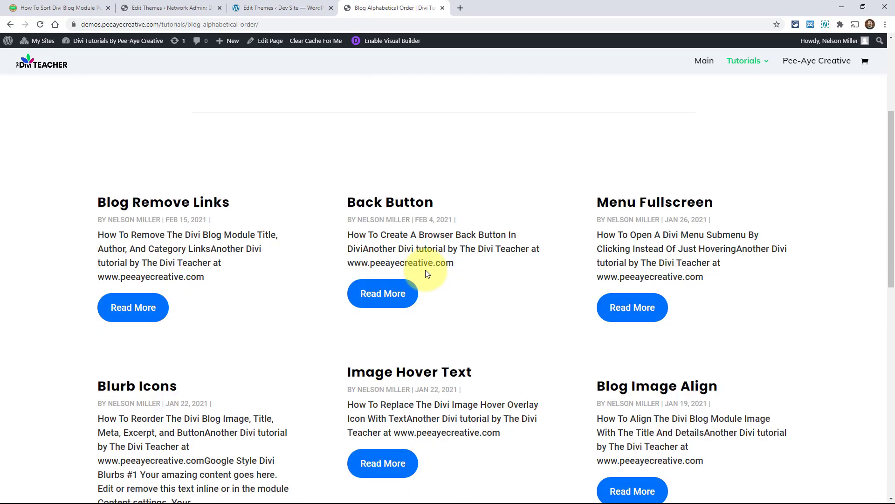
Change 'post' to 'page' on line 272 of functions.php, then reload the demo page.
left_click(258, 9)
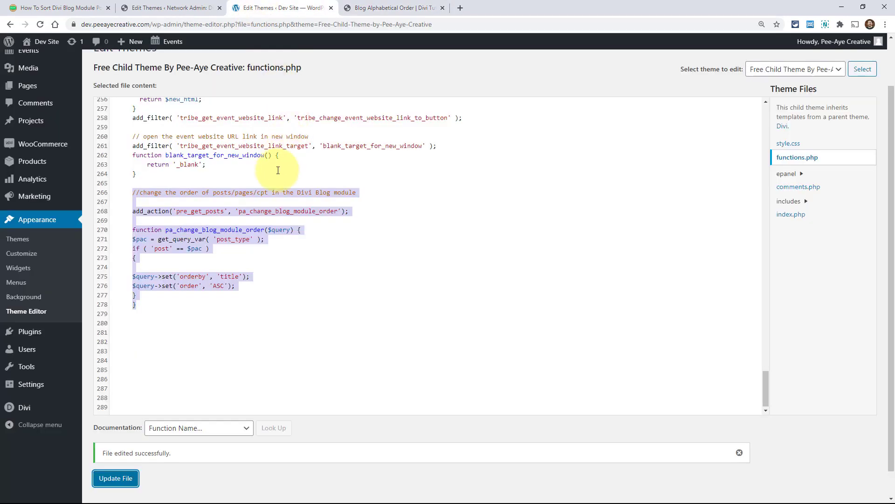
left_click(227, 286)
left_click(164, 249)
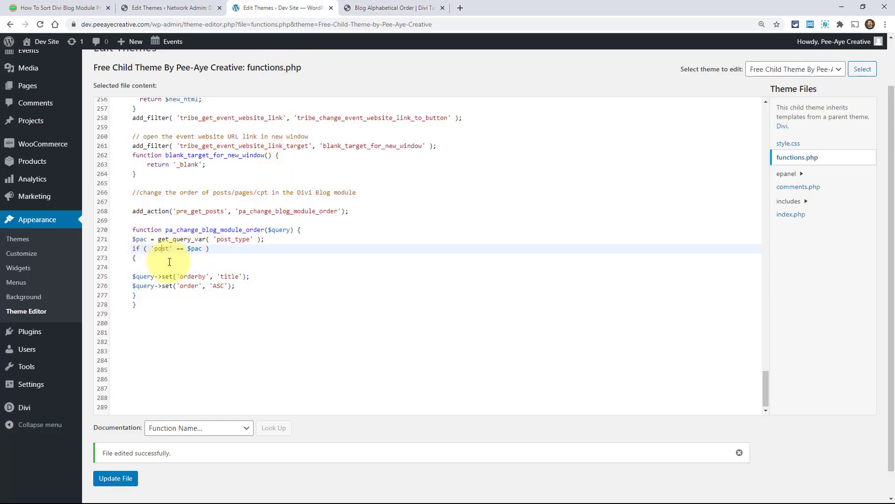
key("BackSpace")
key("BackSpace")
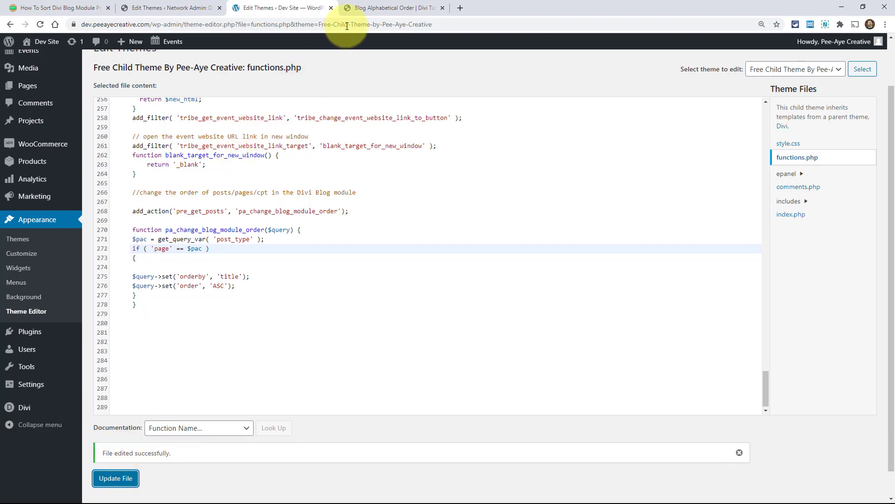
key("ctrl+Tab")
left_click(41, 26)
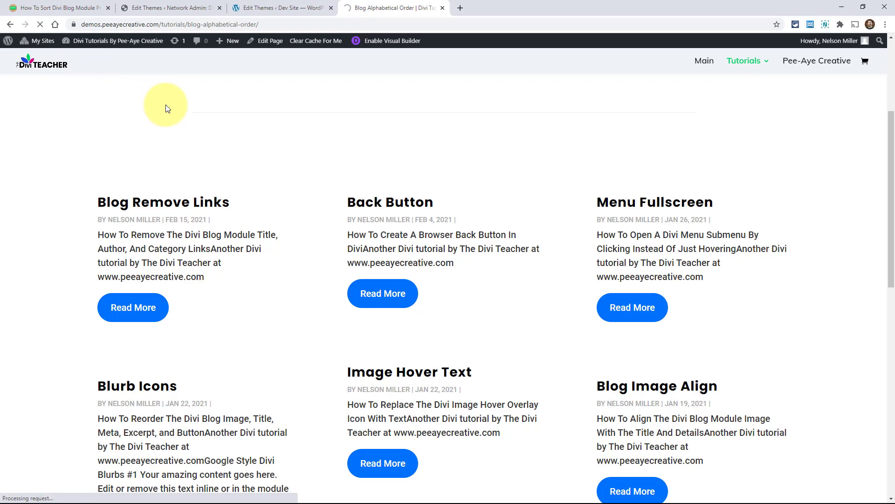